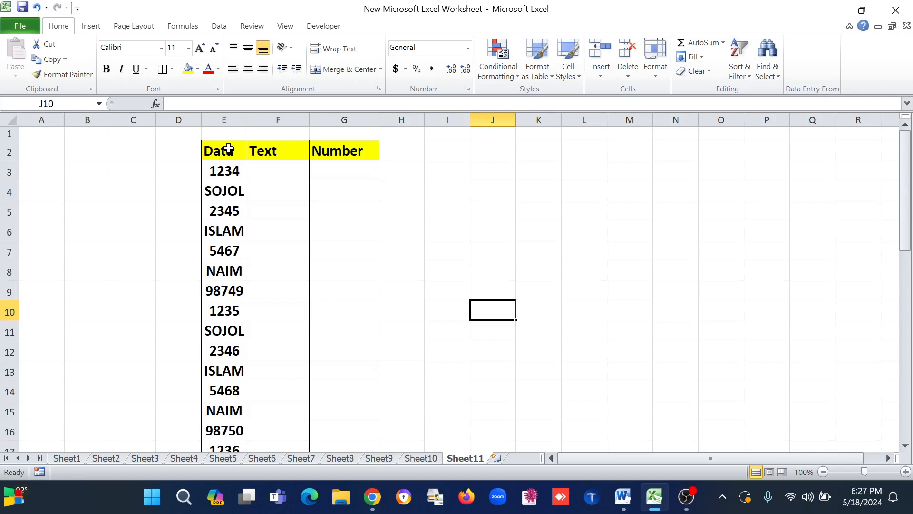
click(230, 121)
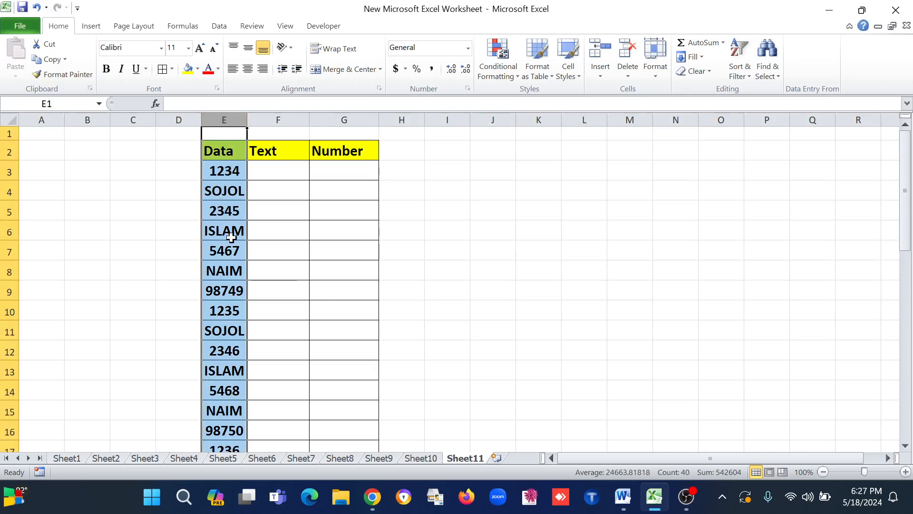
click(224, 412)
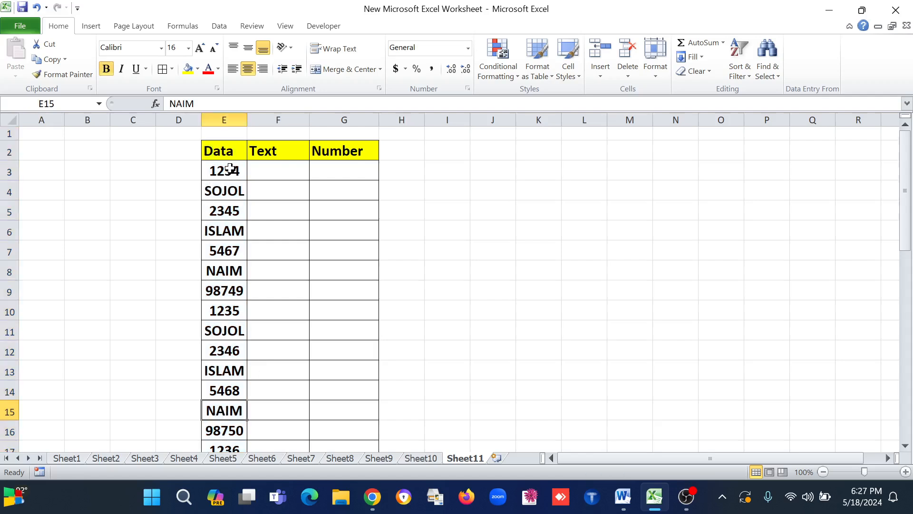
click(224, 120)
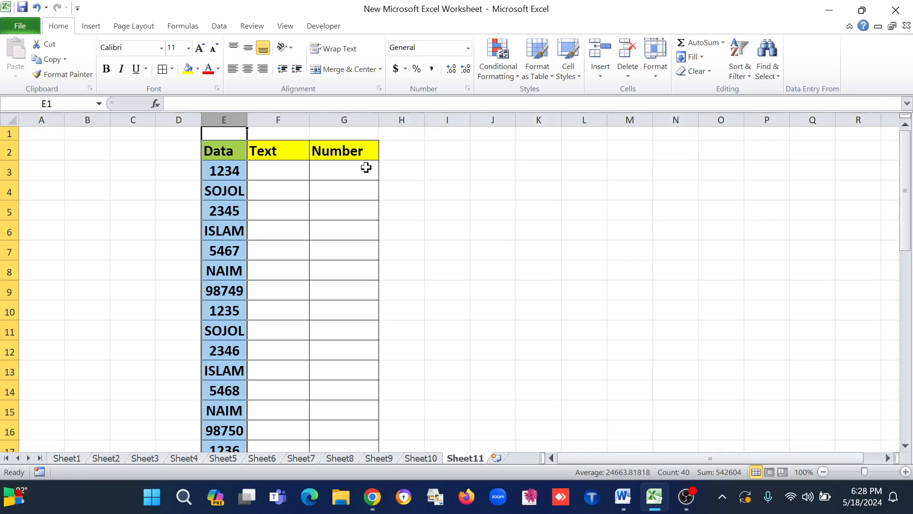
click(315, 199)
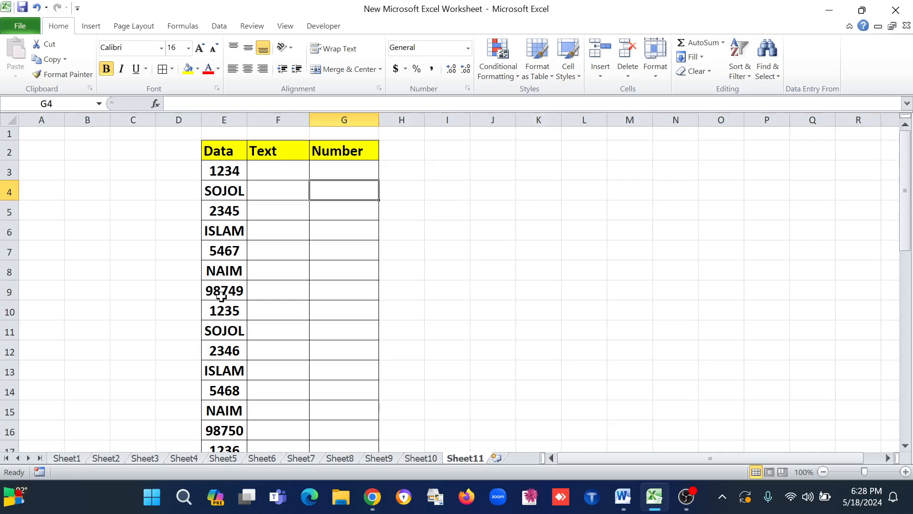
click(221, 153)
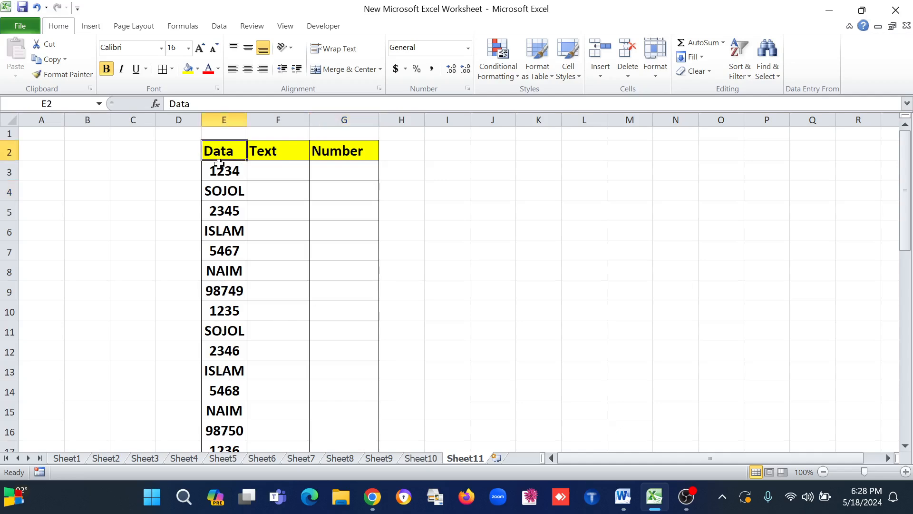
Step: Select only the text constants in E3:E41 using Go To Special, excluding numbers, logicals and errors
click(219, 169)
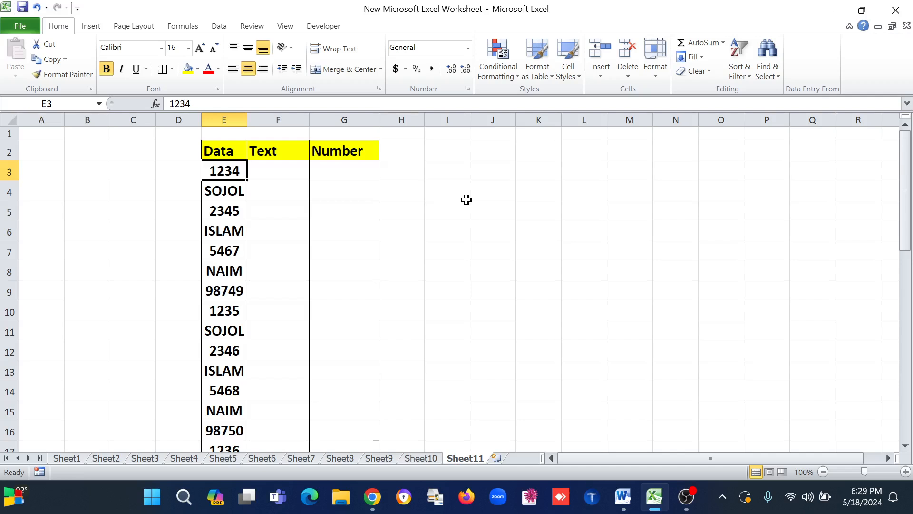
key(ctrl+shift+Down)
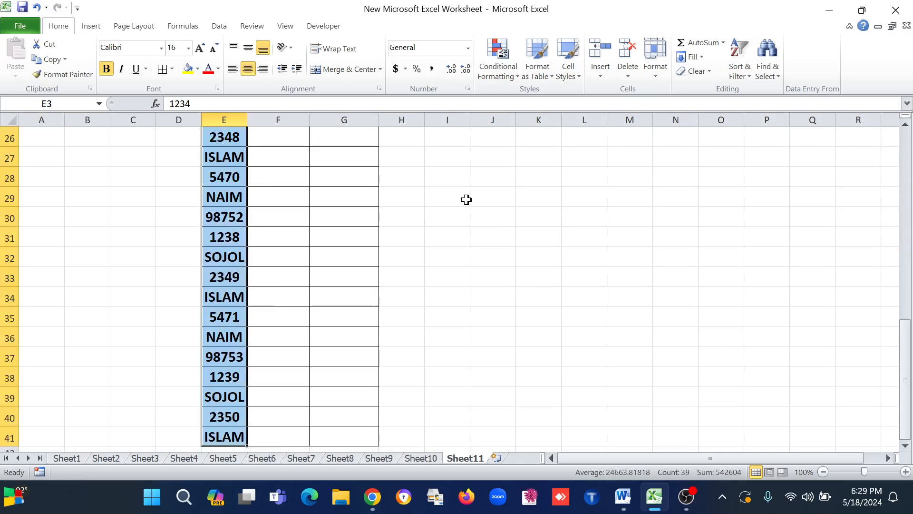
scroll(229, 312, up, 8)
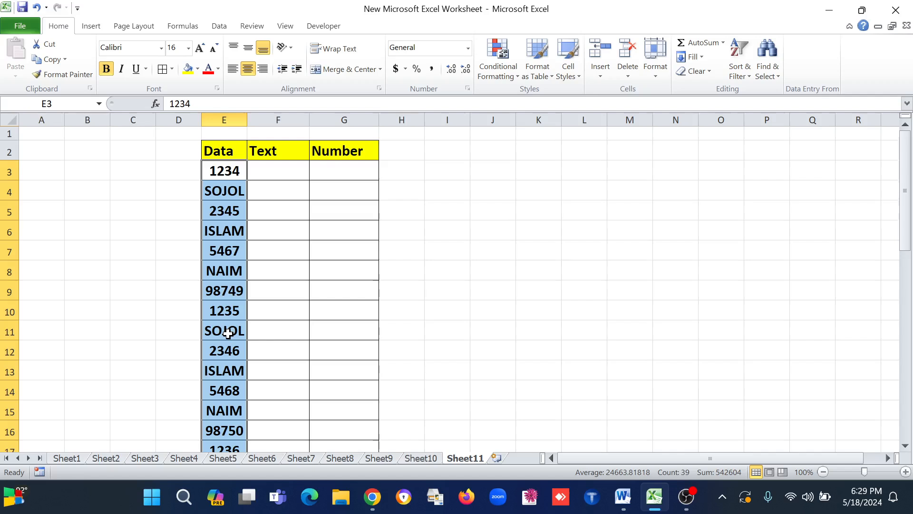
key(ctrl+g)
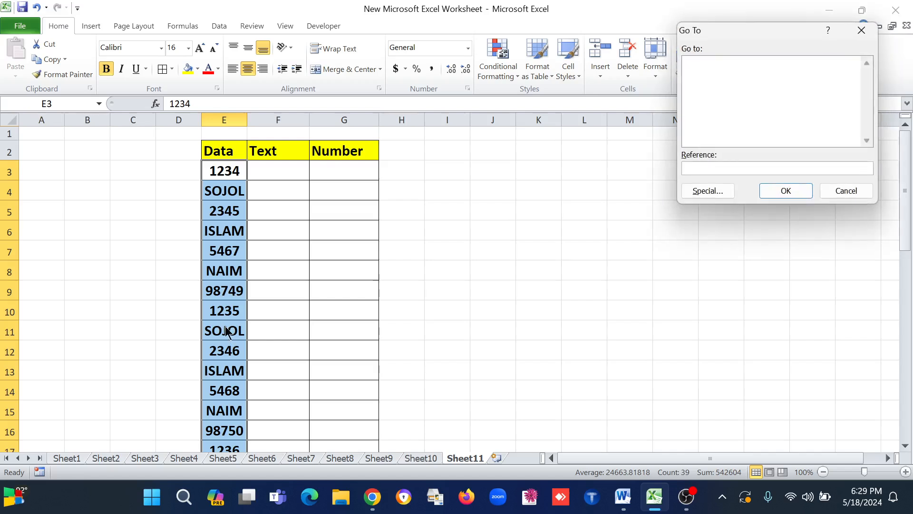
drag(728, 29, 526, 155)
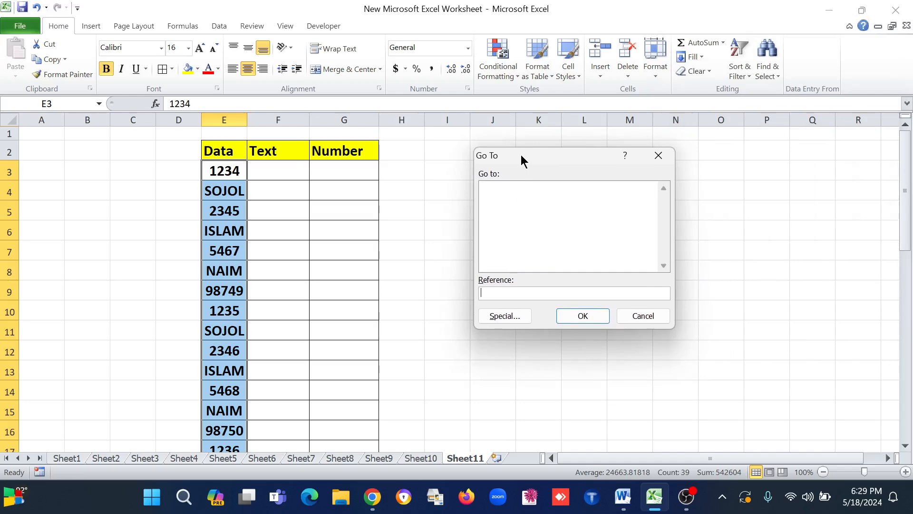
drag(521, 155, 472, 156)
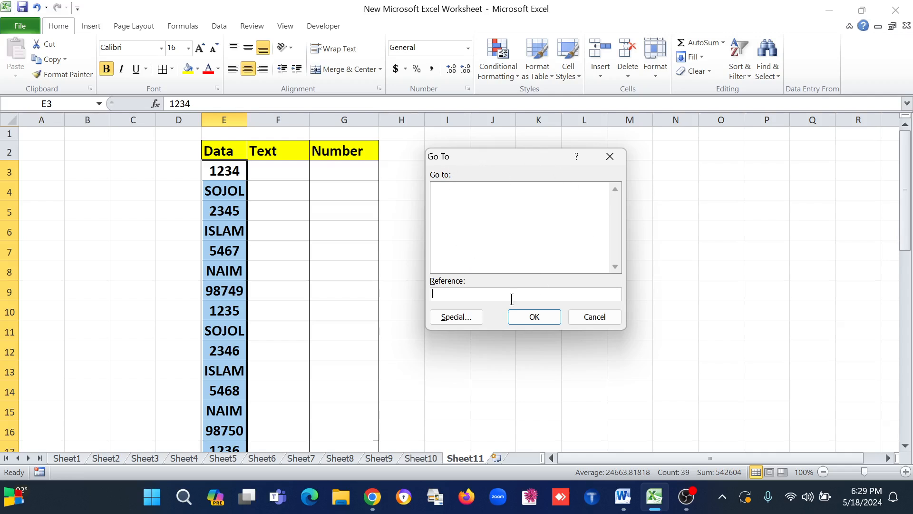
click(456, 318)
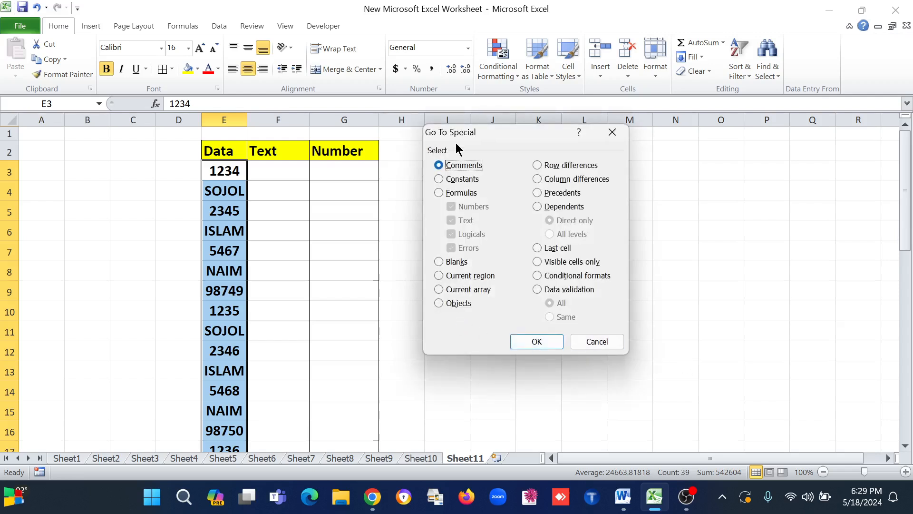
drag(510, 127, 539, 144)
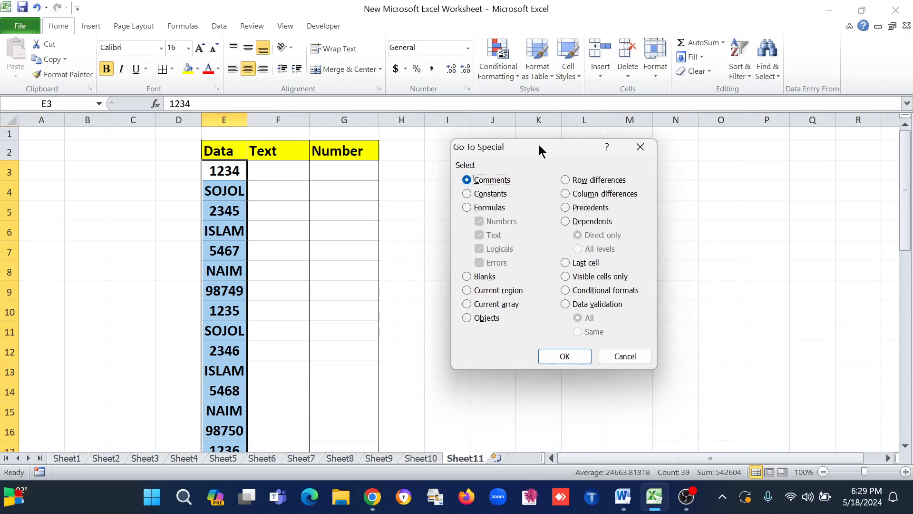
click(498, 192)
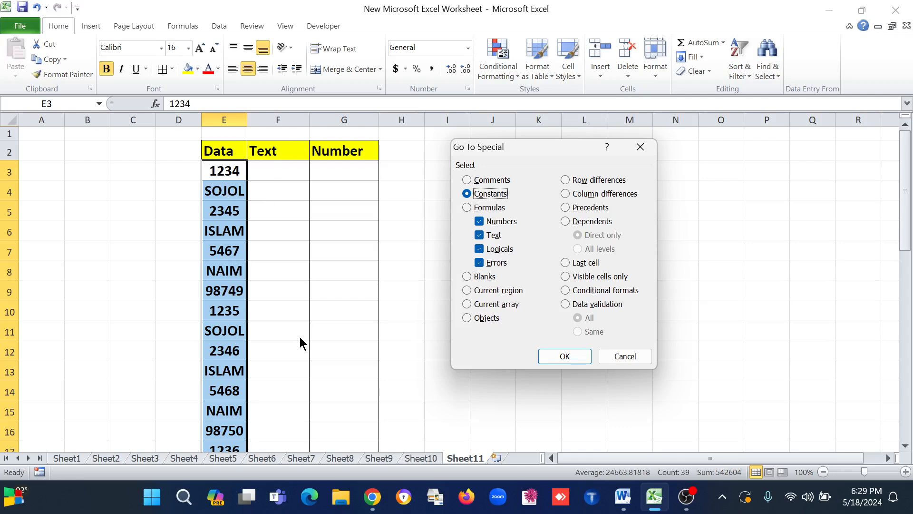
click(506, 222)
click(502, 250)
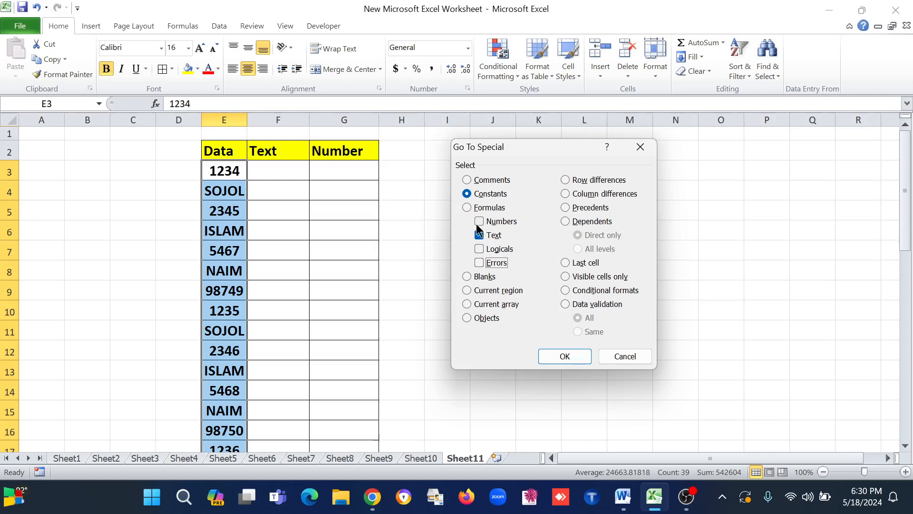
click(573, 355)
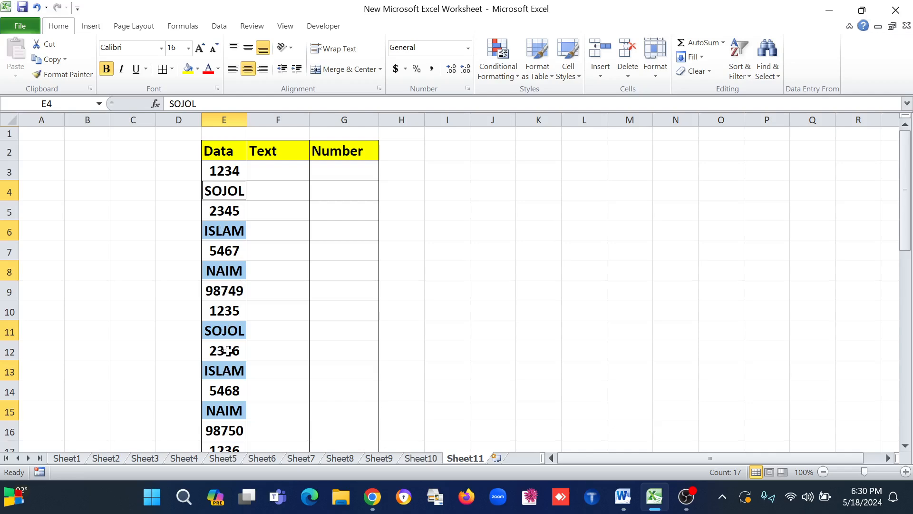
Step: Copy the selected text cells and paste them into the Text column starting at F3
key(ctrl+c)
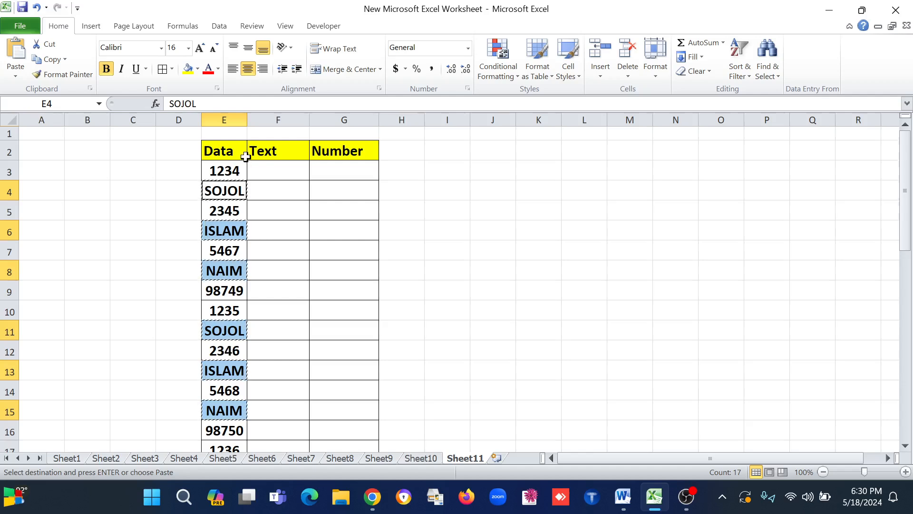
click(278, 175)
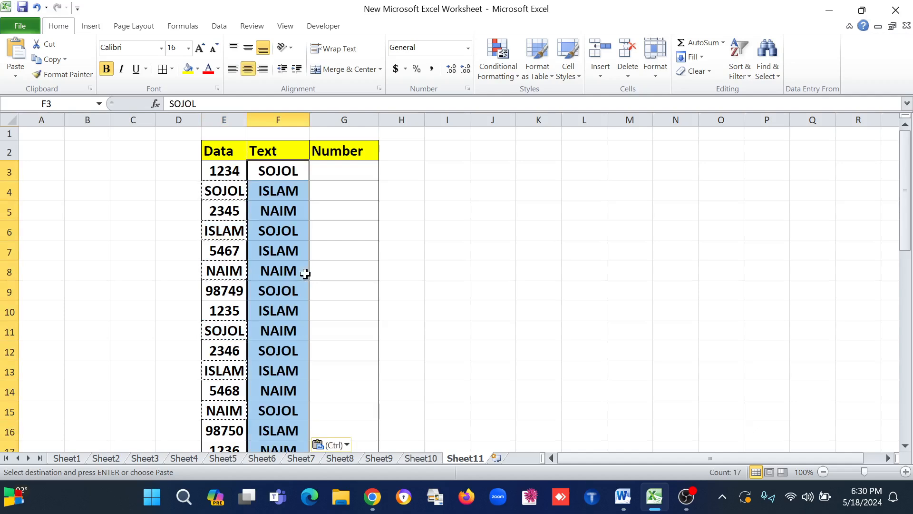
click(294, 285)
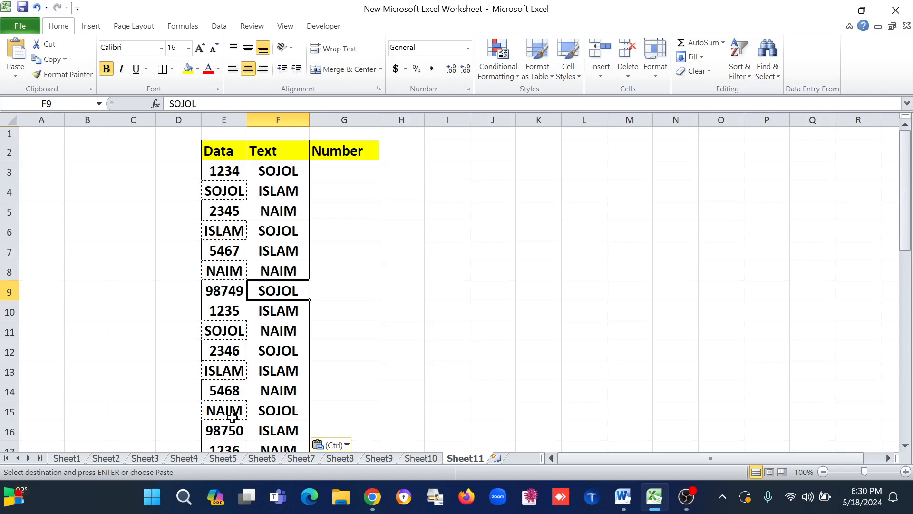
click(227, 168)
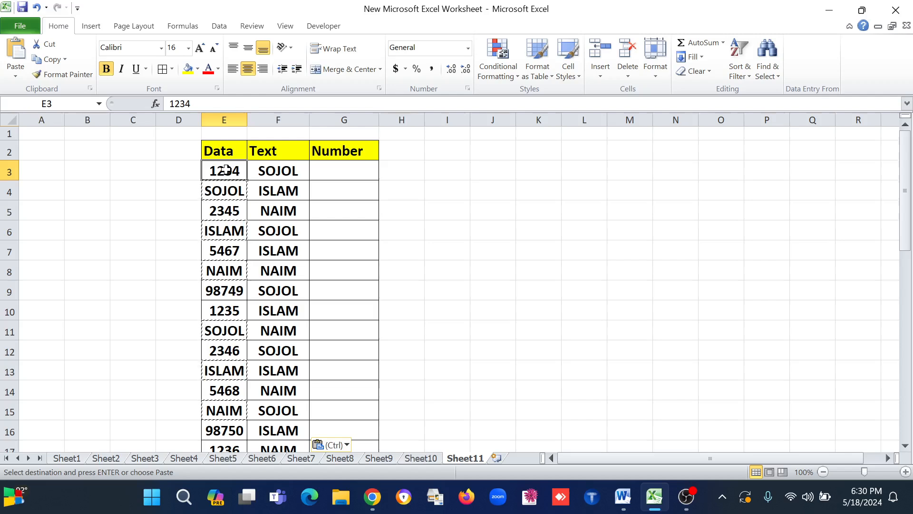
key(Return)
click(234, 204)
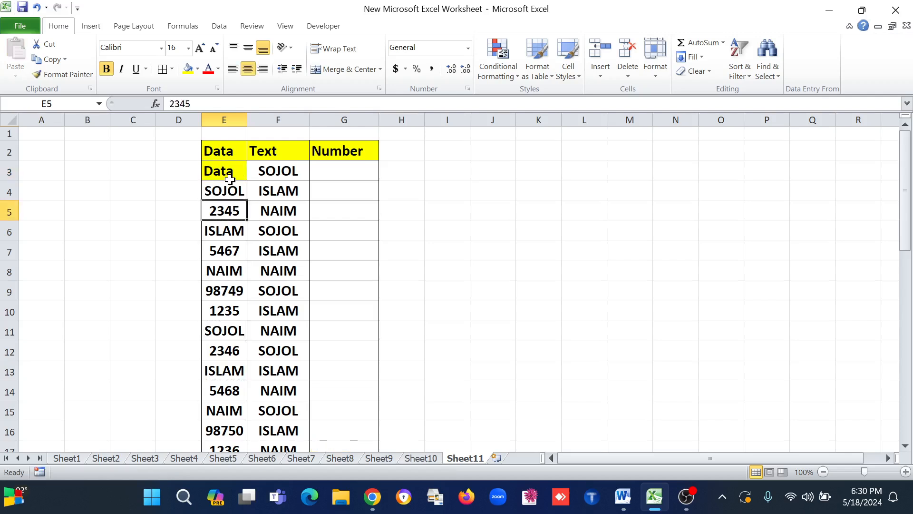
key(ctrl+z)
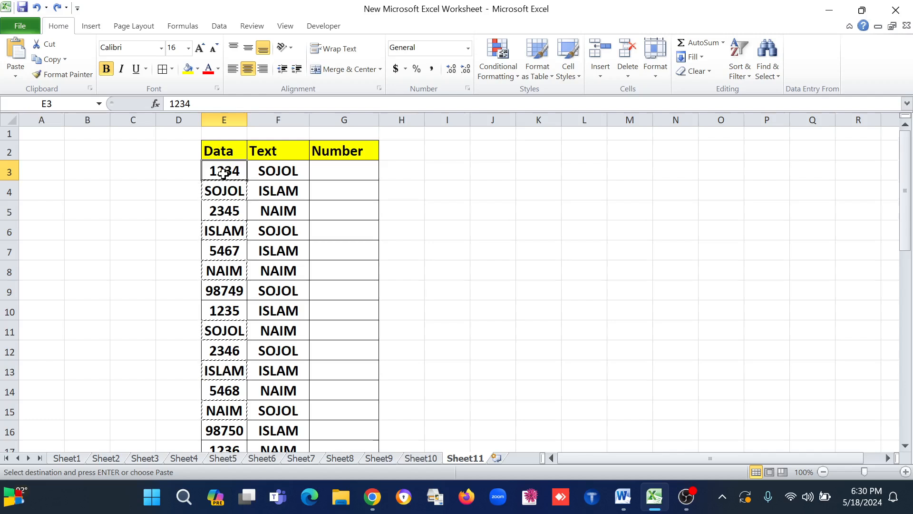
Step: Select only the number constants in E3:E41 using Go To Special, excluding text, logicals and errors
key(ctrl+shift+Down)
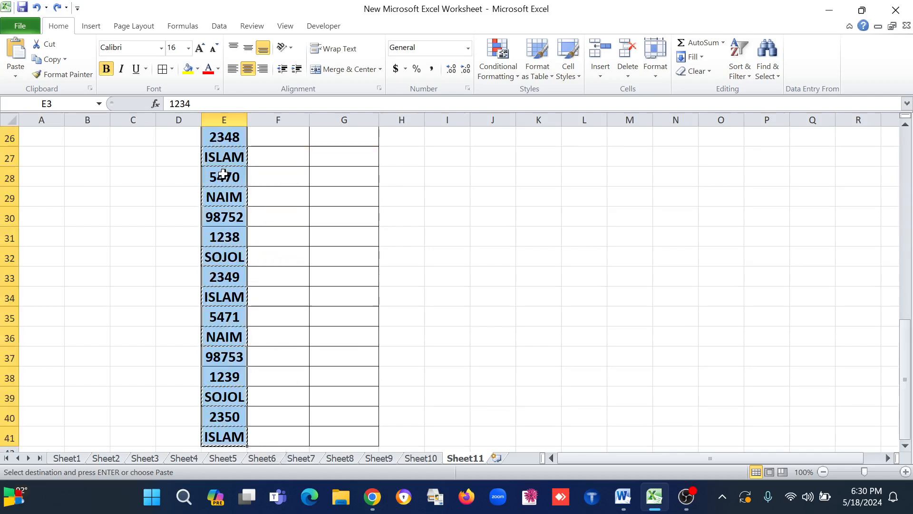
scroll(233, 214, down, 1)
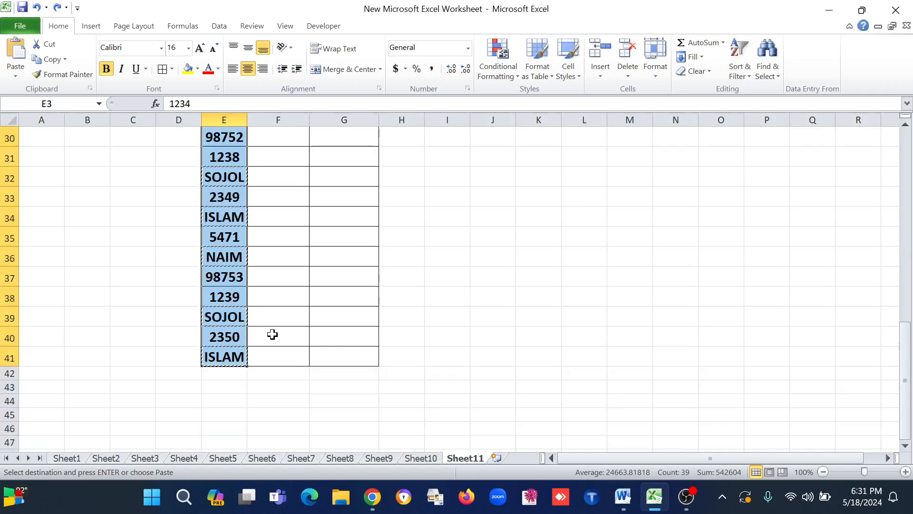
scroll(272, 334, up, 9)
scroll(272, 332, up, 1)
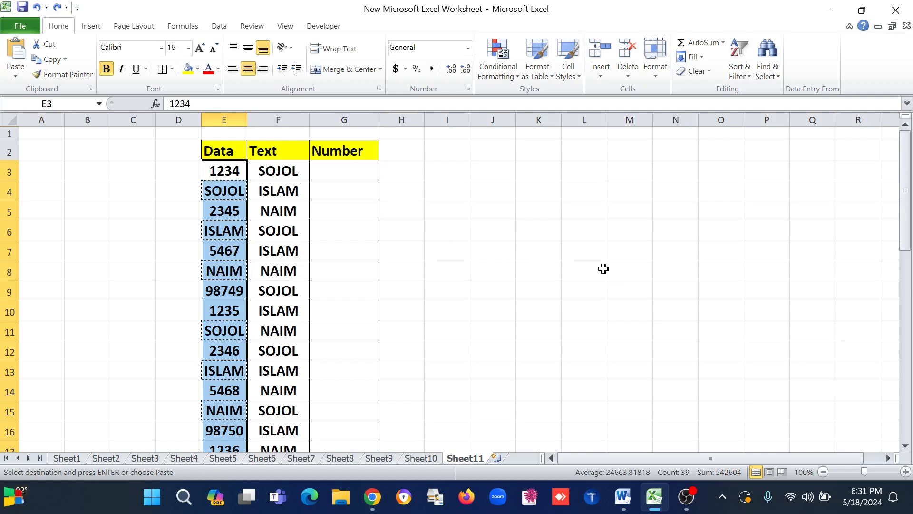
key(ctrl+g)
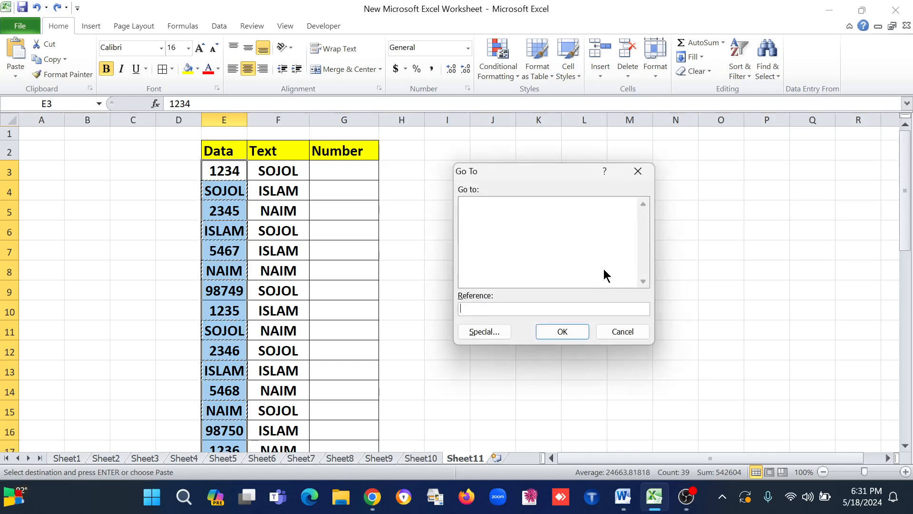
drag(555, 172, 526, 148)
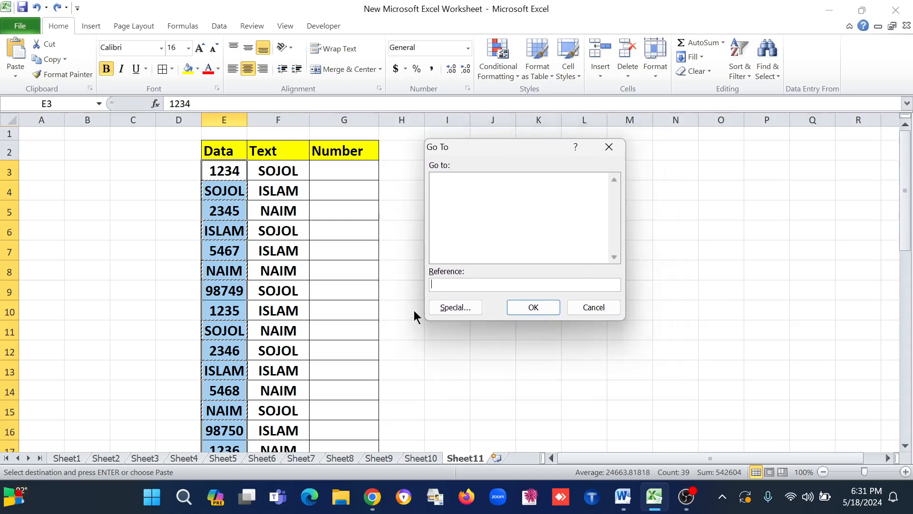
click(459, 309)
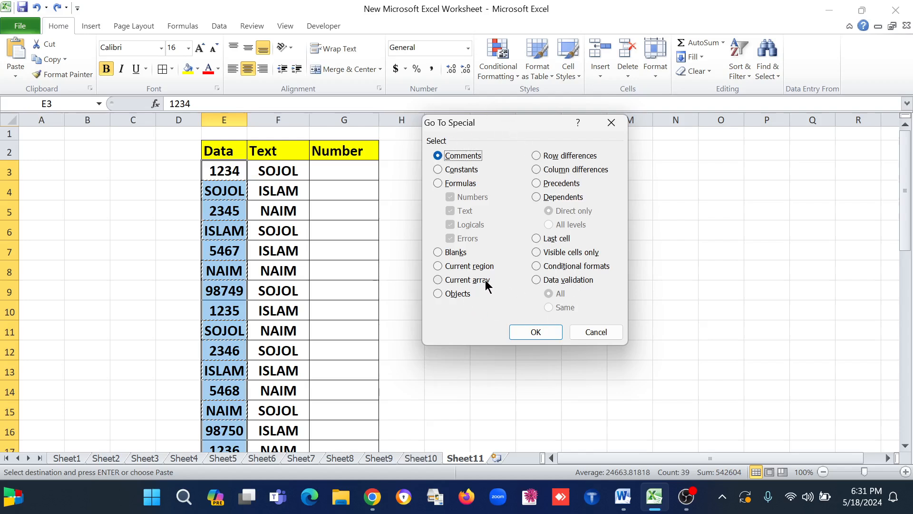
click(455, 171)
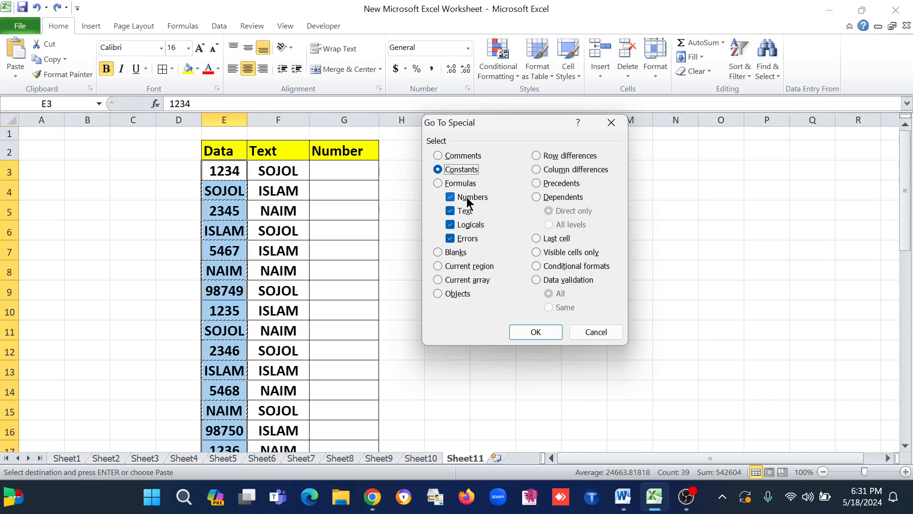
click(465, 214)
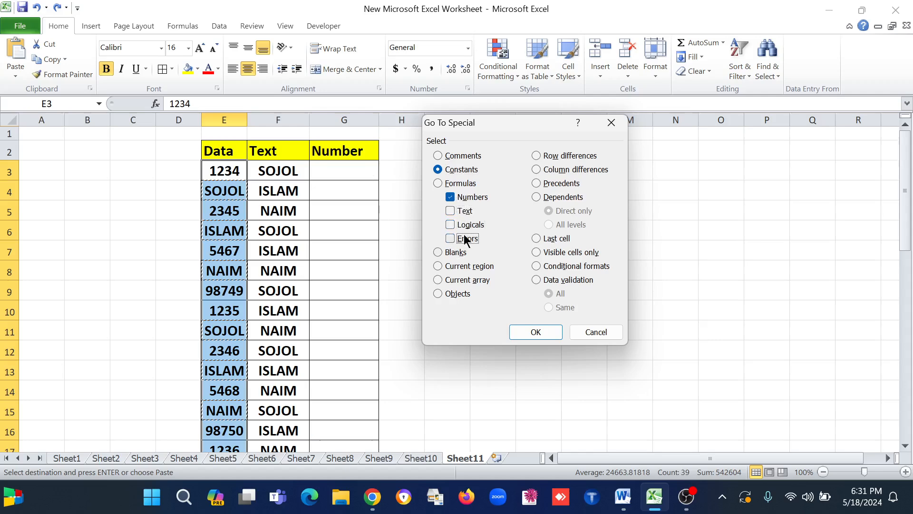
click(533, 332)
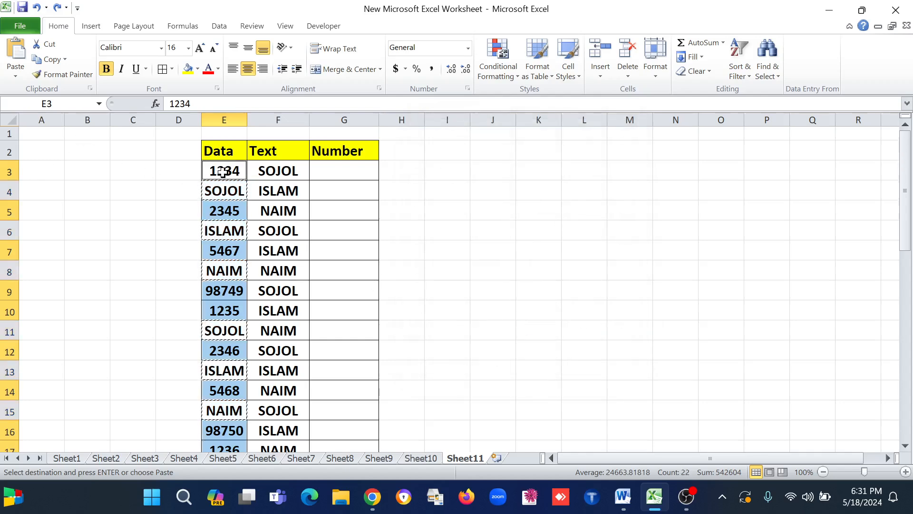
Step: Copy the selected number cells and paste them into the Number column starting at G3
scroll(230, 290, down, 12)
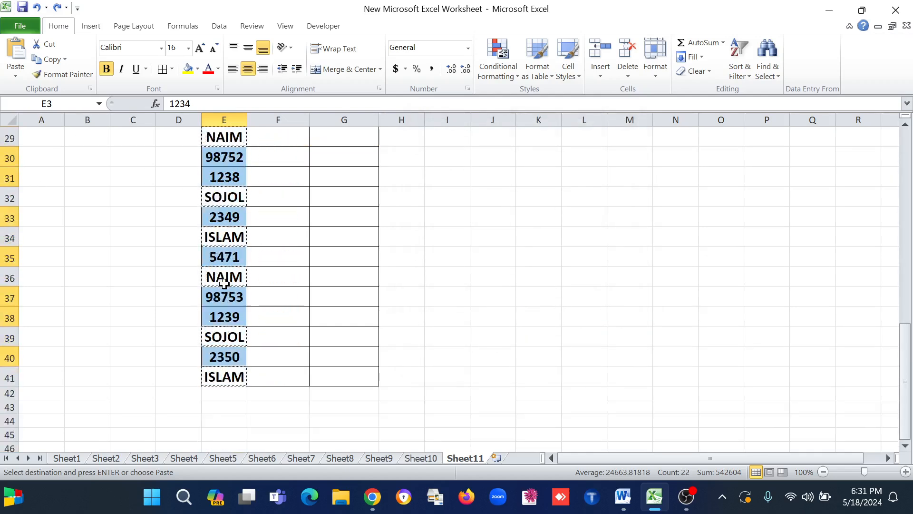
scroll(216, 309, up, 12)
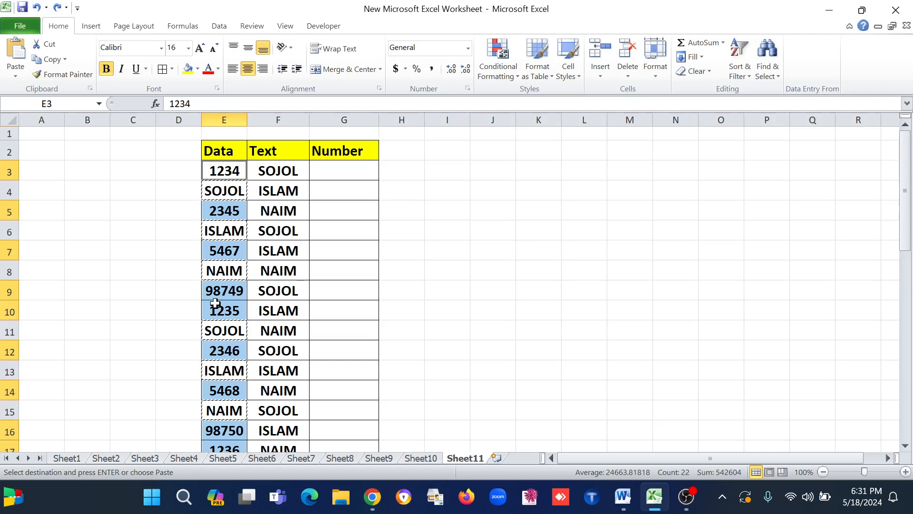
click(345, 171)
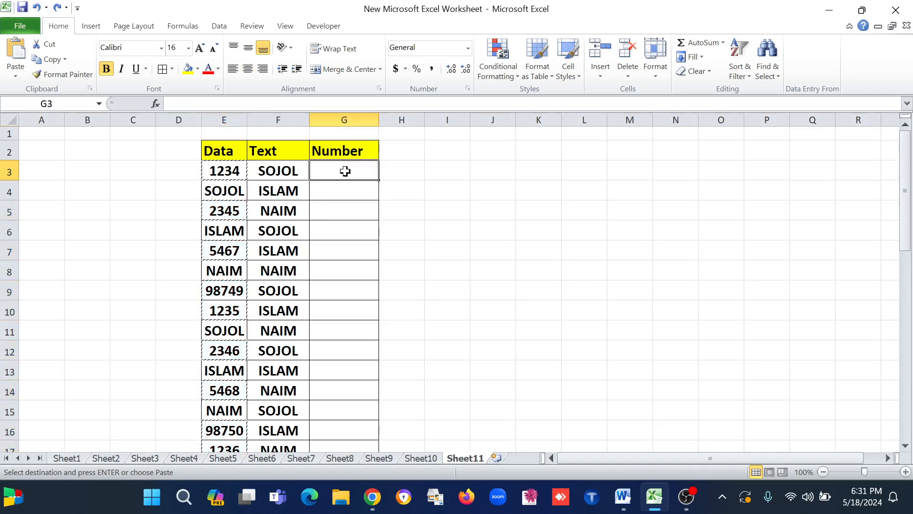
key(ctrl+v)
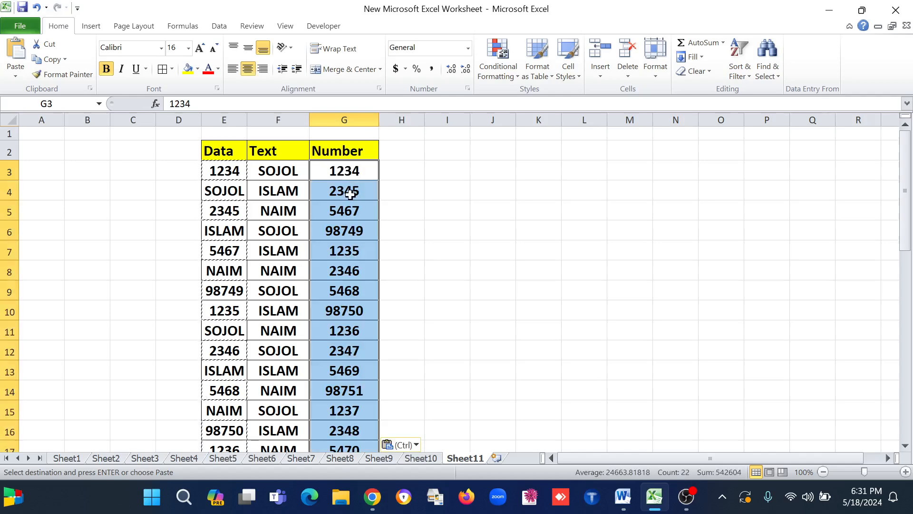
scroll(351, 210, down, 2)
scroll(330, 285, down, 4)
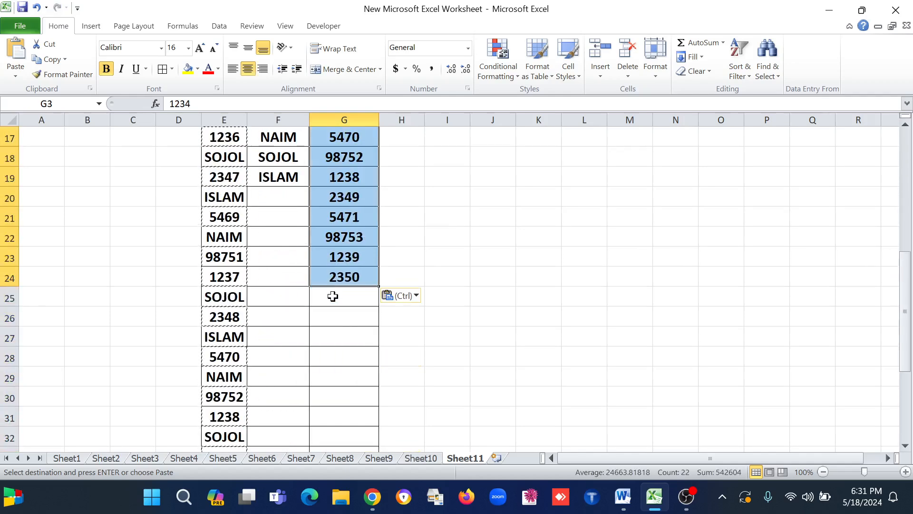
scroll(343, 362, up, 6)
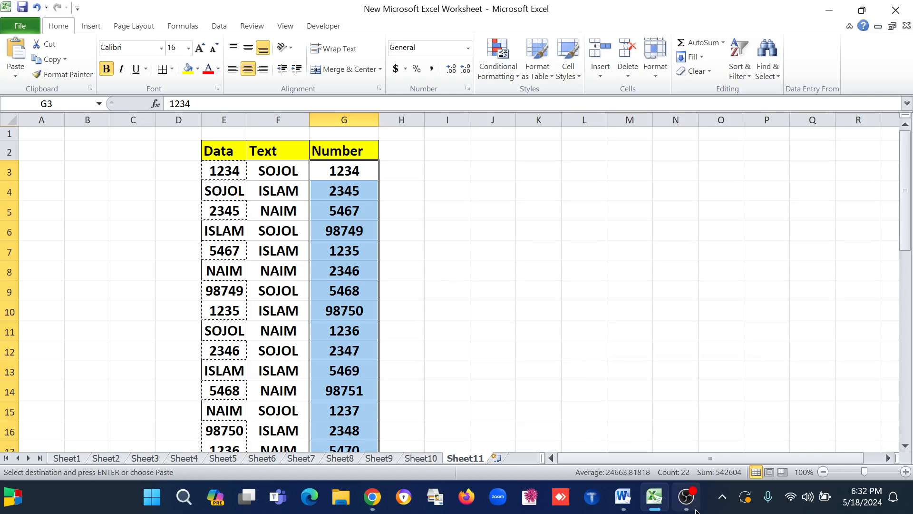
click(686, 497)
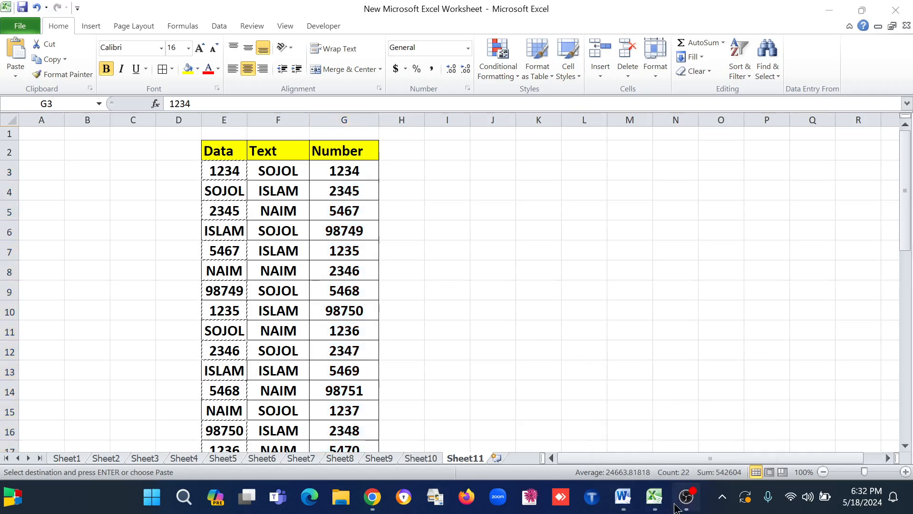